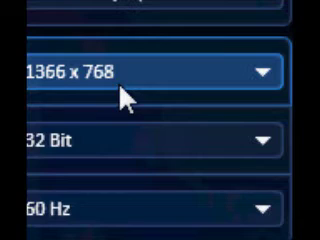
# Open the screen resolution list in Desktop Properties, currently 1366 x 768, 32 Bit, 60 Hz
pyautogui.click(120, 85)
pyautogui.scroll(3, 120, 95)
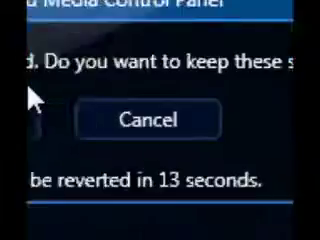
# Answer the keep-these-settings prompt for the new resolution and return to display properties
pyautogui.click(35, 97)
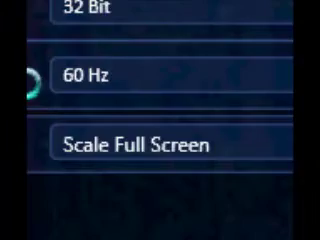